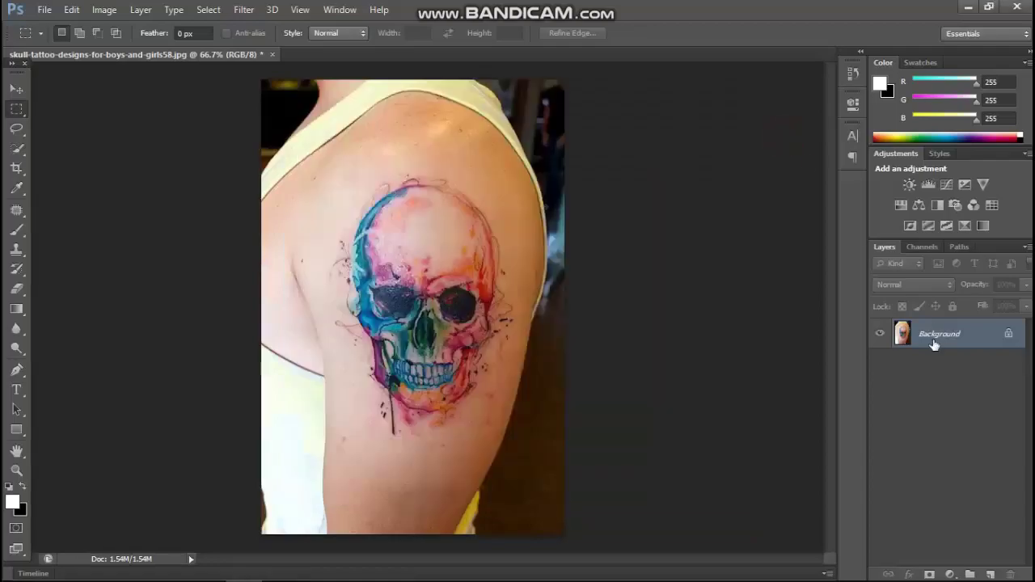
# Convert the locked Background into Layer 0 and duplicate it as Layer 0 copy.
pyautogui.doubleClick(929, 339)
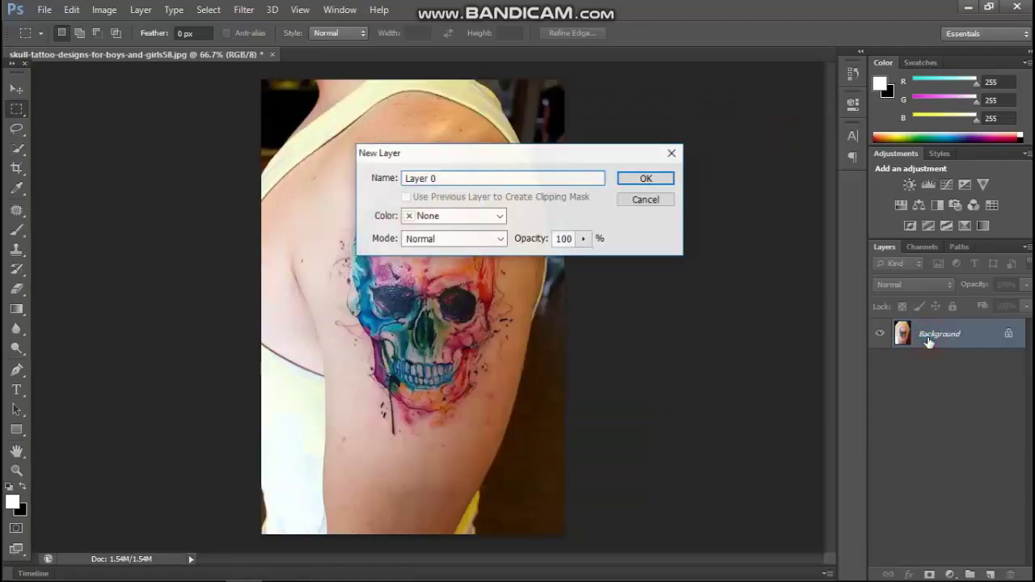
pyautogui.click(647, 176)
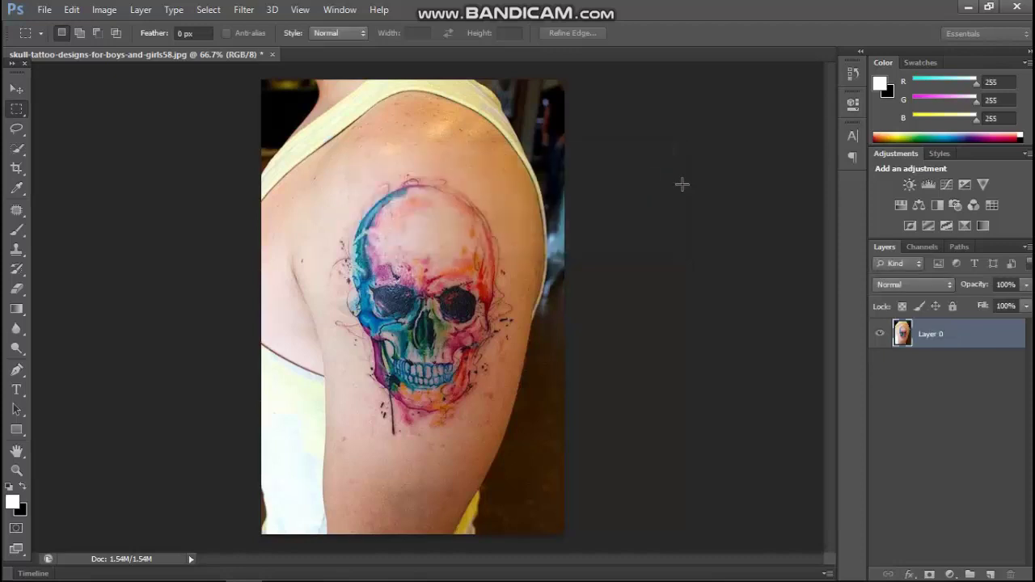
pyautogui.rightClick(923, 341)
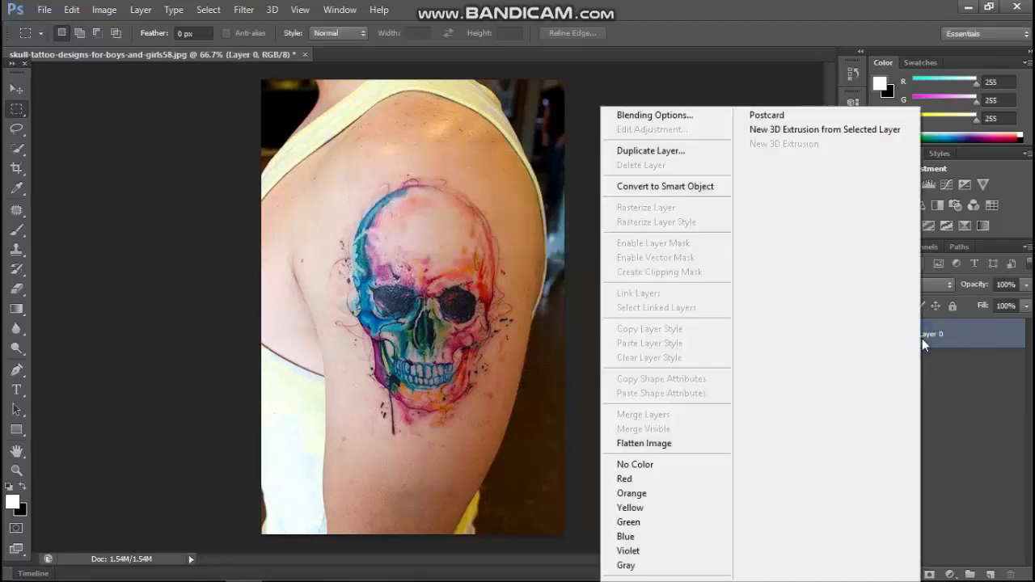
pyautogui.click(706, 152)
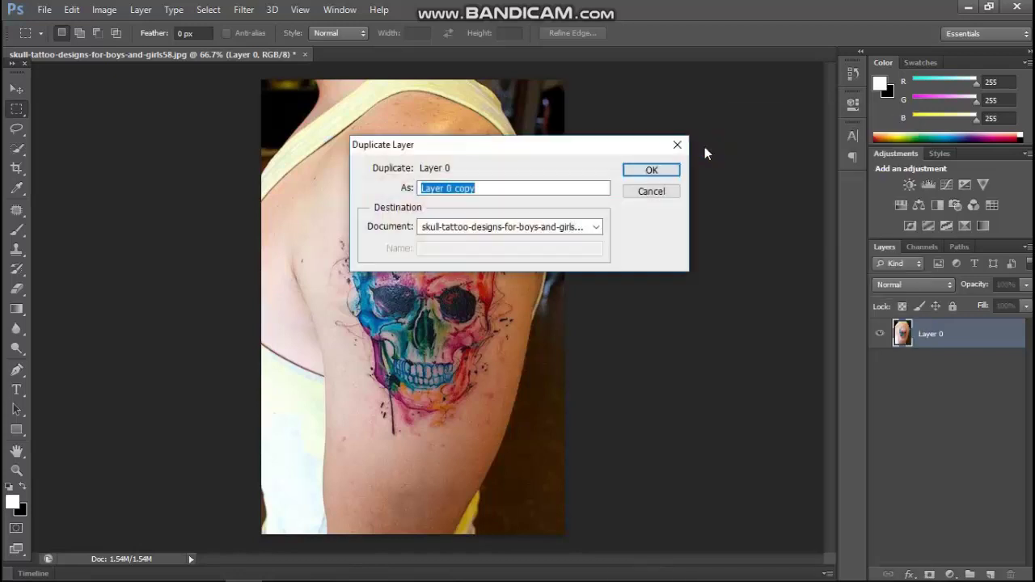
pyautogui.click(641, 170)
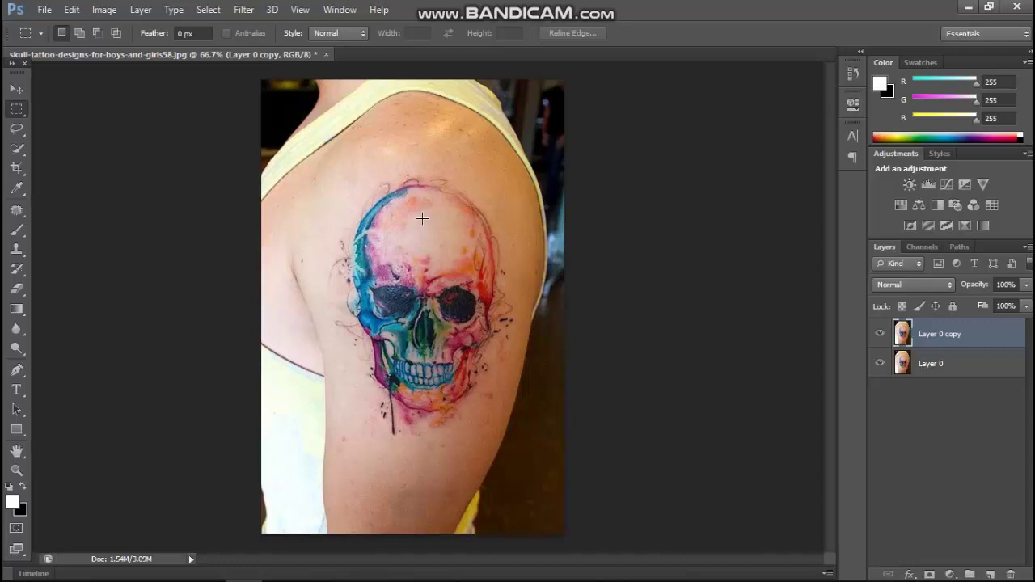
# Switch to the Patch tool and patch a small area near the skull's top.
pyautogui.click(16, 209)
pyautogui.hotkey('shift', 'j')
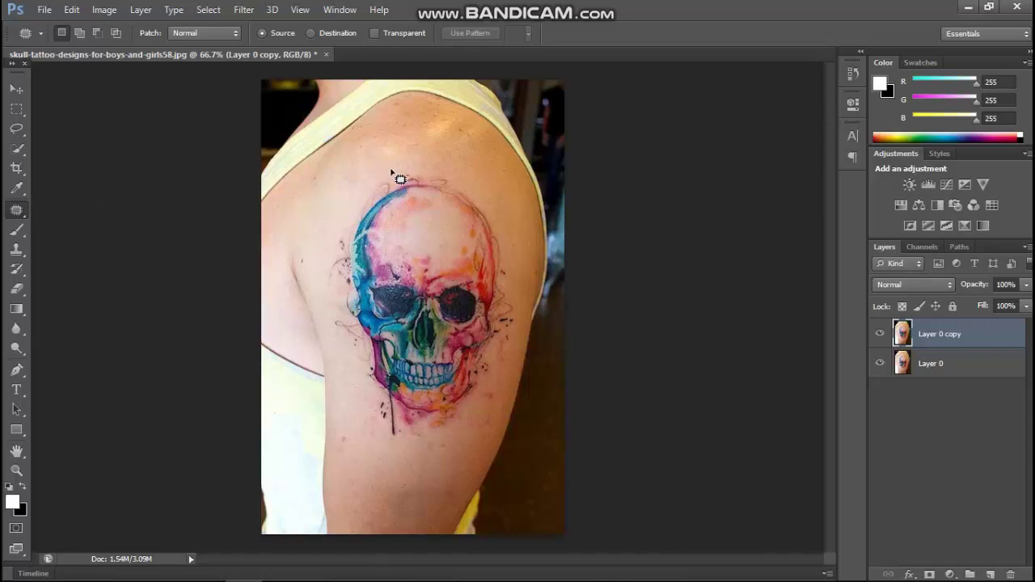
pyautogui.moveTo(391, 172)
pyautogui.mouseDown()
pyautogui.moveTo(450, 196)
pyautogui.moveTo(394, 174)
pyautogui.moveTo(460, 152)
pyautogui.mouseUp()
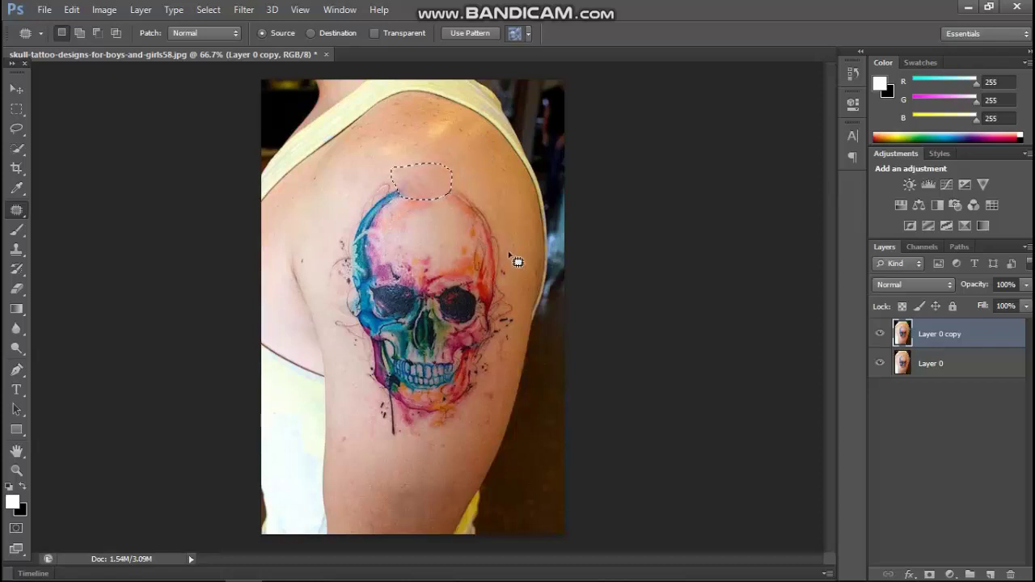
pyautogui.hotkey('ctrl', 'd')
# Cover the skull's upper part and top-right edge with clean shoulder skin.
pyautogui.moveTo(488, 254)
pyautogui.mouseDown()
pyautogui.moveTo(440, 196)
pyautogui.moveTo(460, 185)
pyautogui.moveTo(476, 198)
pyautogui.moveTo(508, 254)
pyautogui.moveTo(495, 205)
pyautogui.mouseUp()
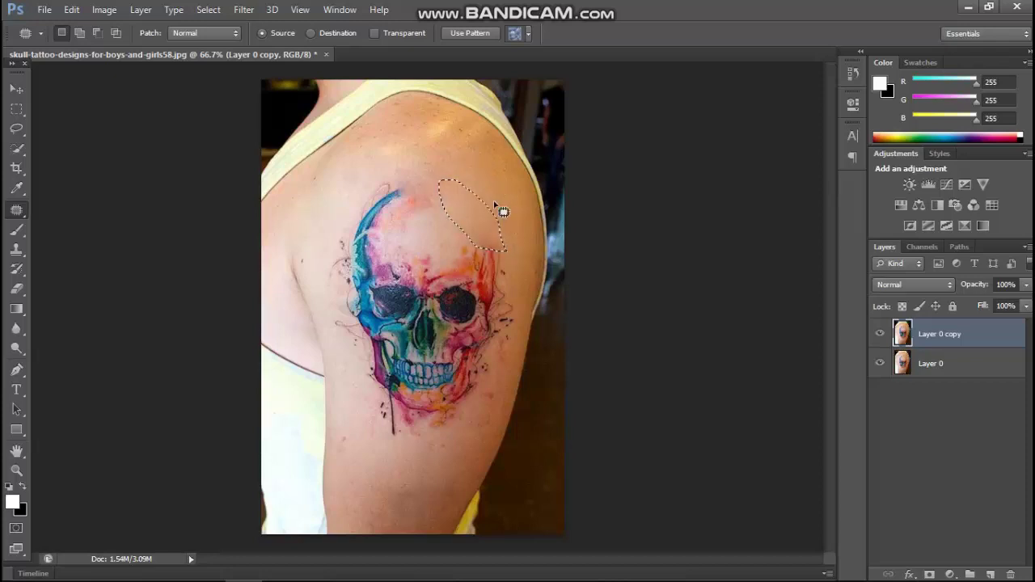
pyautogui.hotkey('ctrl', 'd')
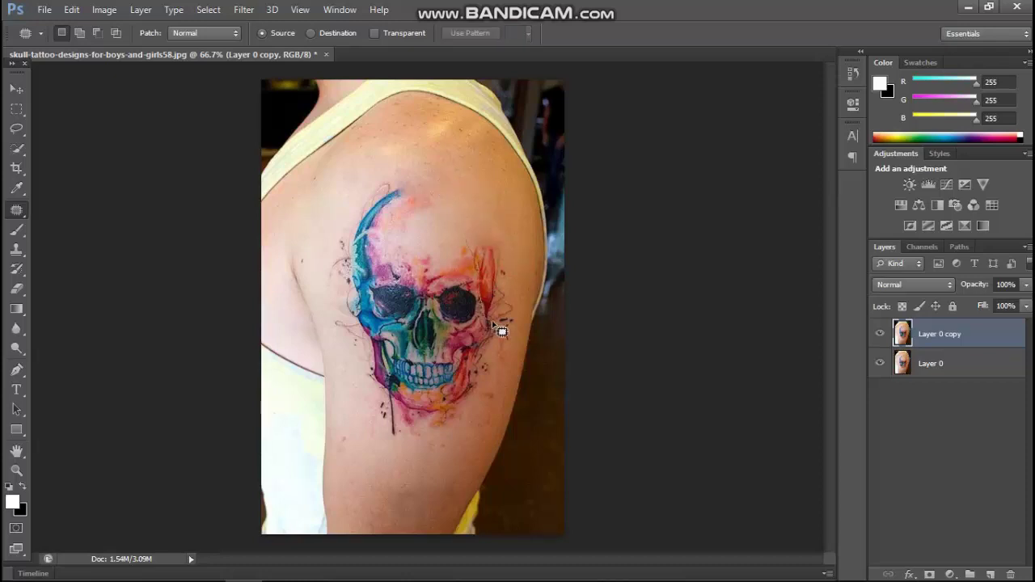
pyautogui.moveTo(512, 311); pyautogui.dragTo(465, 241)
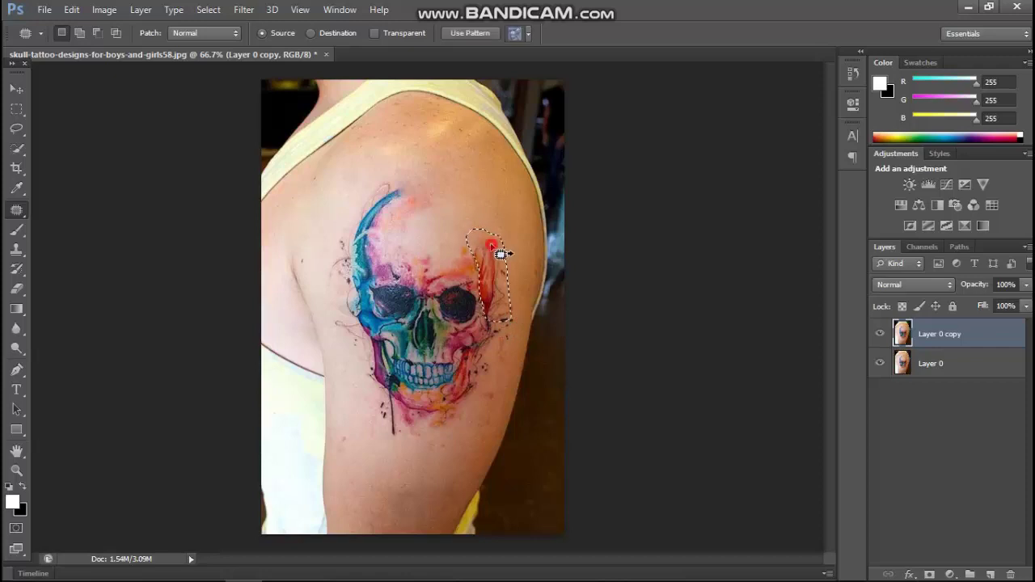
pyautogui.moveTo(472, 248)
pyautogui.mouseDown()
pyautogui.moveTo(504, 203)
pyautogui.moveTo(518, 211)
pyautogui.mouseUp()
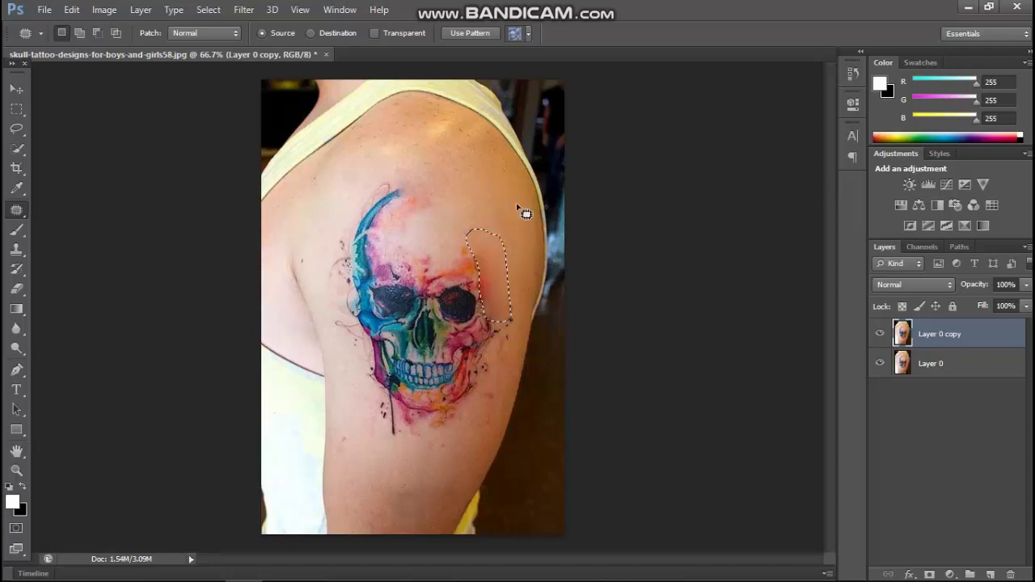
pyautogui.click(515, 258)
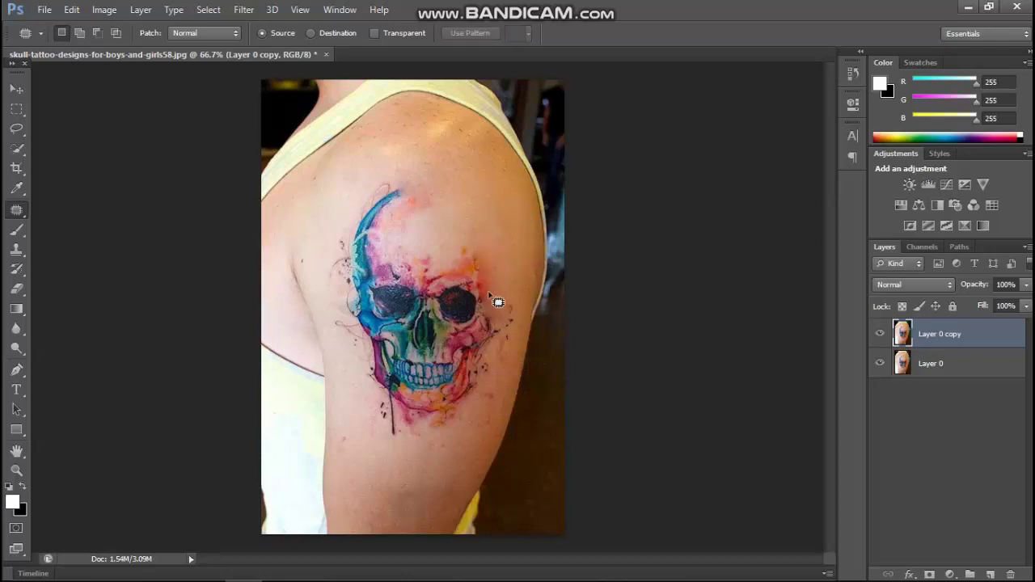
# Patch the skull's right eye area and surrounding region with clean skin from above, in several passes.
pyautogui.moveTo(454, 242)
pyautogui.mouseDown()
pyautogui.moveTo(481, 325)
pyautogui.moveTo(488, 226)
pyautogui.moveTo(455, 243)
pyautogui.moveTo(509, 225)
pyautogui.mouseUp()
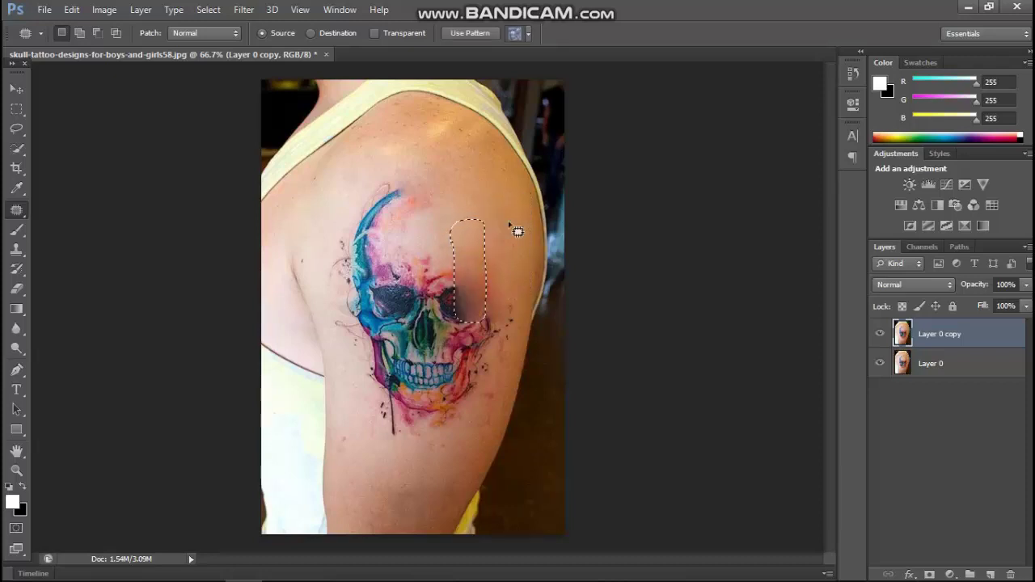
pyautogui.hotkey('ctrl', 'd')
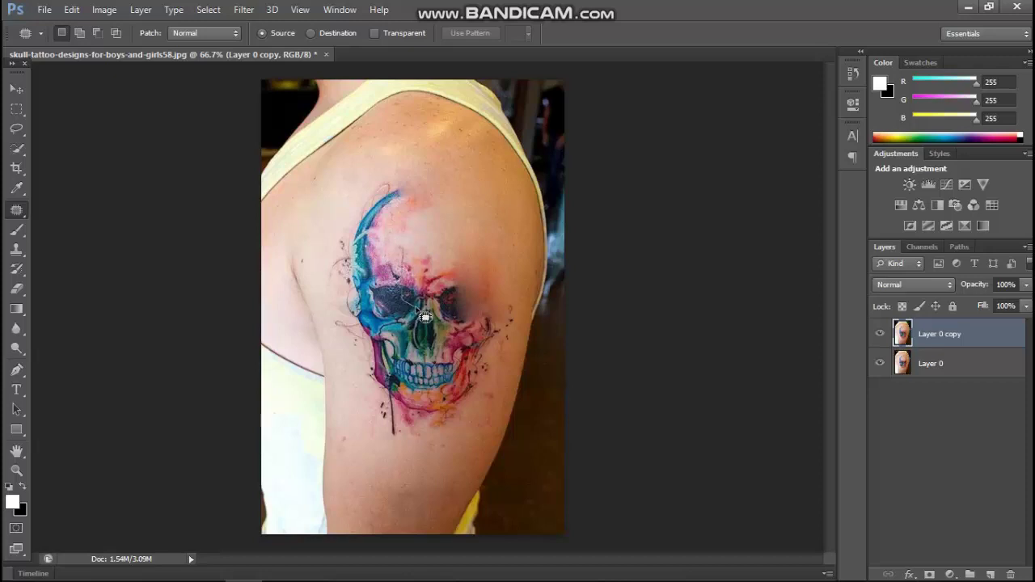
pyautogui.moveTo(474, 340)
pyautogui.mouseDown()
pyautogui.moveTo(424, 257)
pyautogui.moveTo(406, 252)
pyautogui.mouseUp()
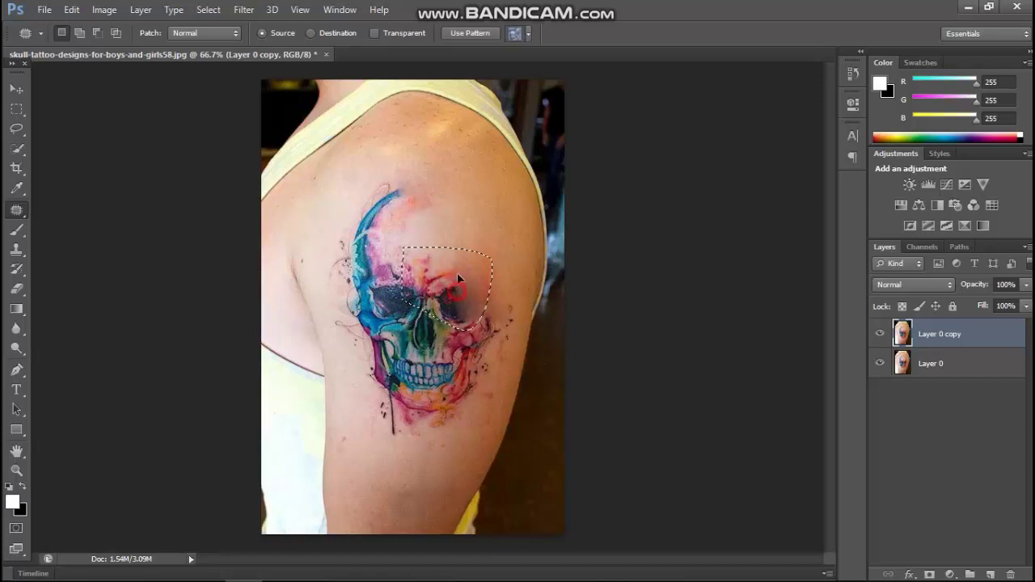
pyautogui.moveTo(457, 273); pyautogui.dragTo(485, 211)
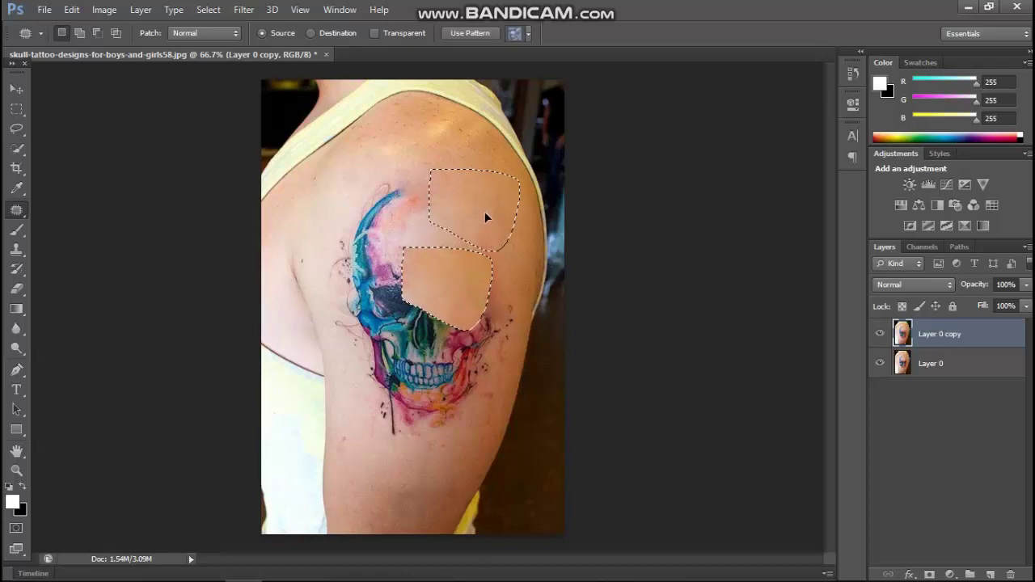
pyautogui.moveTo(485, 211); pyautogui.dragTo(493, 219)
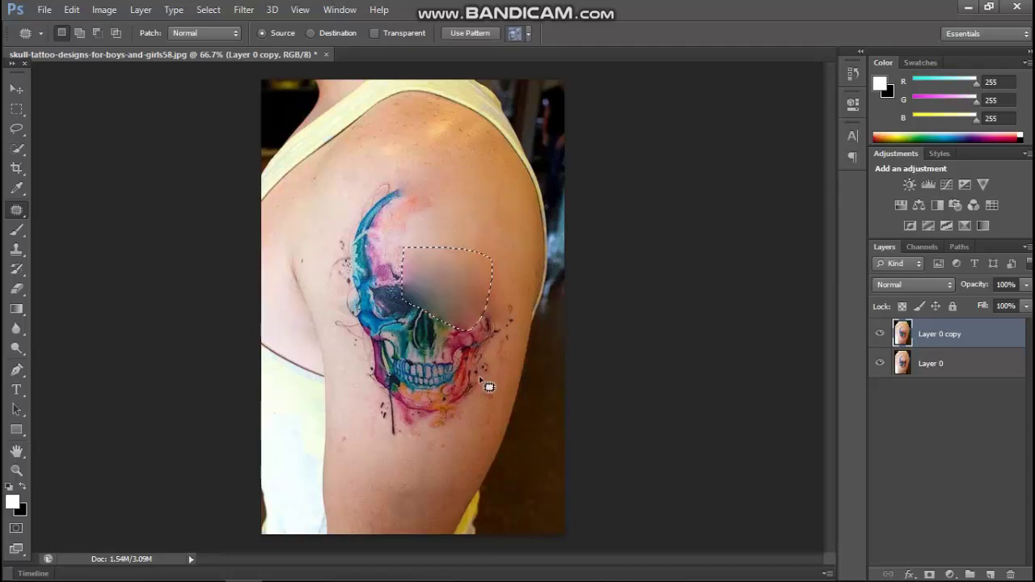
pyautogui.hotkey('ctrl', 'd')
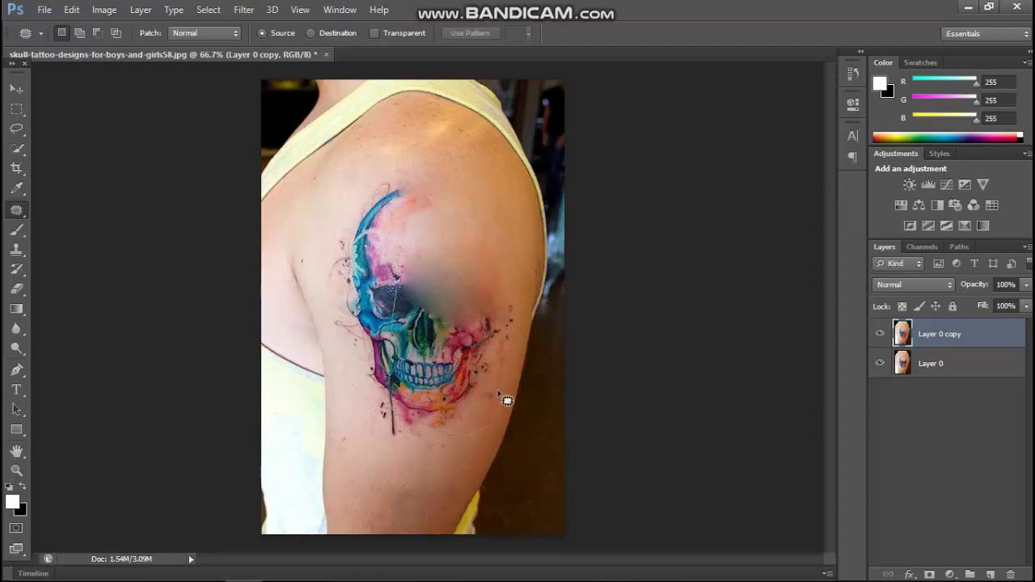
pyautogui.moveTo(506, 401)
pyautogui.mouseDown()
pyautogui.moveTo(504, 288)
pyautogui.moveTo(418, 275)
pyautogui.moveTo(400, 294)
pyautogui.moveTo(393, 408)
pyautogui.mouseUp()
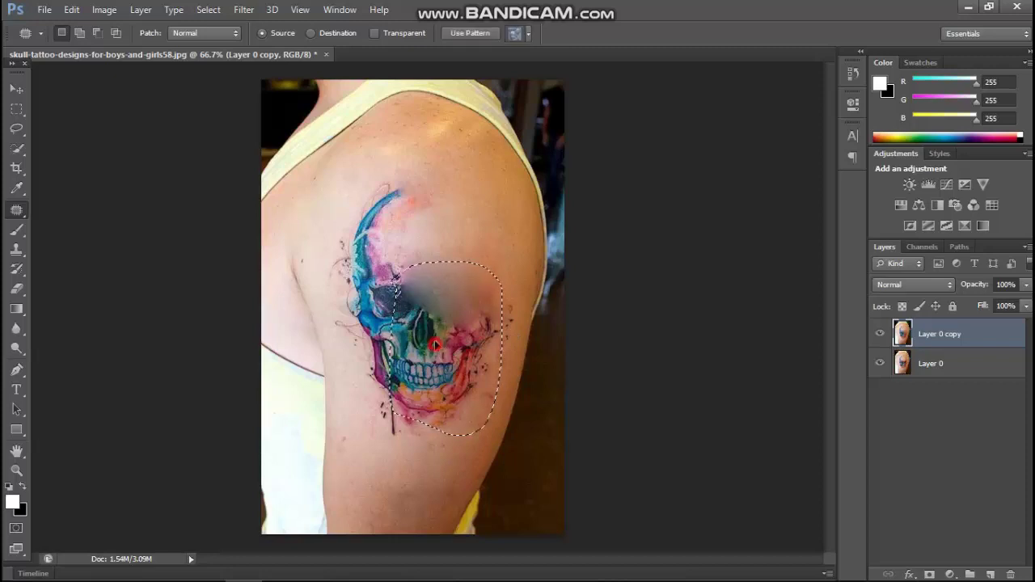
pyautogui.moveTo(441, 348); pyautogui.dragTo(450, 217)
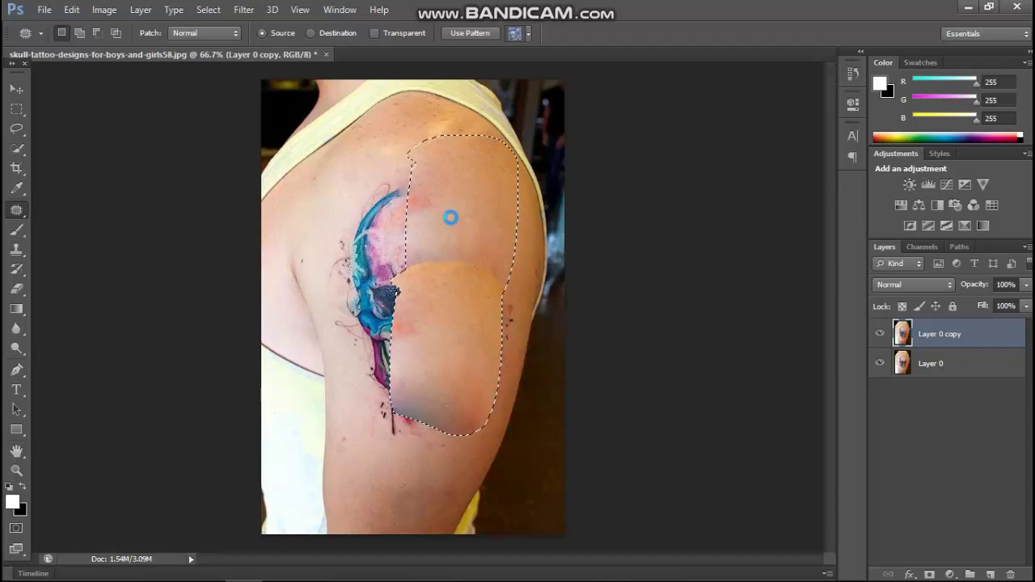
# Finish blending the right-half patch and patch the top of the remaining tattoo along the arm.
pyautogui.moveTo(450, 218); pyautogui.dragTo(457, 224)
pyautogui.click(462, 231)
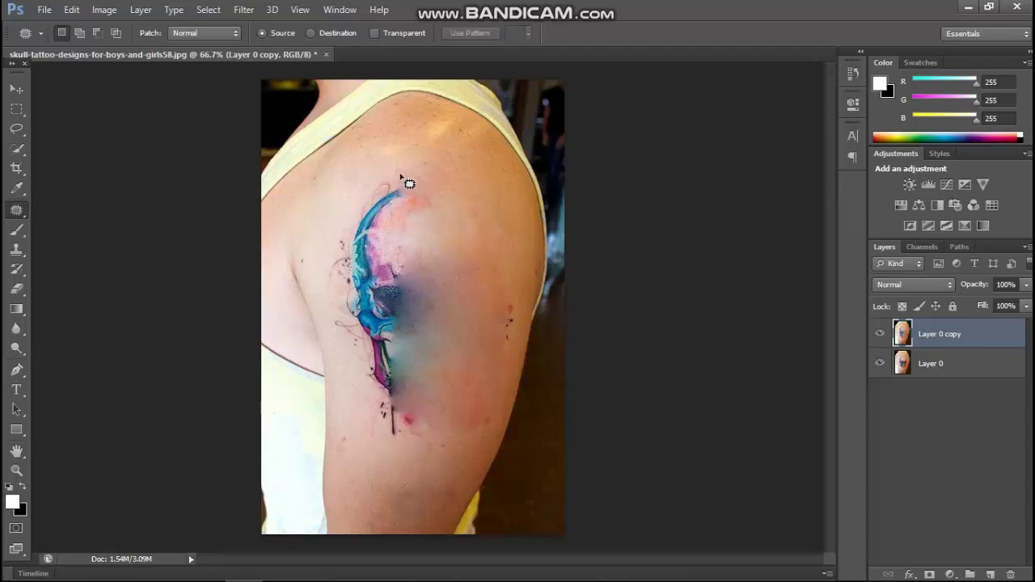
pyautogui.moveTo(393, 169); pyautogui.dragTo(370, 185)
pyautogui.moveTo(342, 218)
pyautogui.mouseDown()
pyautogui.moveTo(302, 293)
pyautogui.moveTo(362, 305)
pyautogui.moveTo(451, 301)
pyautogui.moveTo(459, 254)
pyautogui.moveTo(404, 178)
pyautogui.moveTo(451, 176)
pyautogui.moveTo(471, 203)
pyautogui.moveTo(480, 187)
pyautogui.mouseUp()
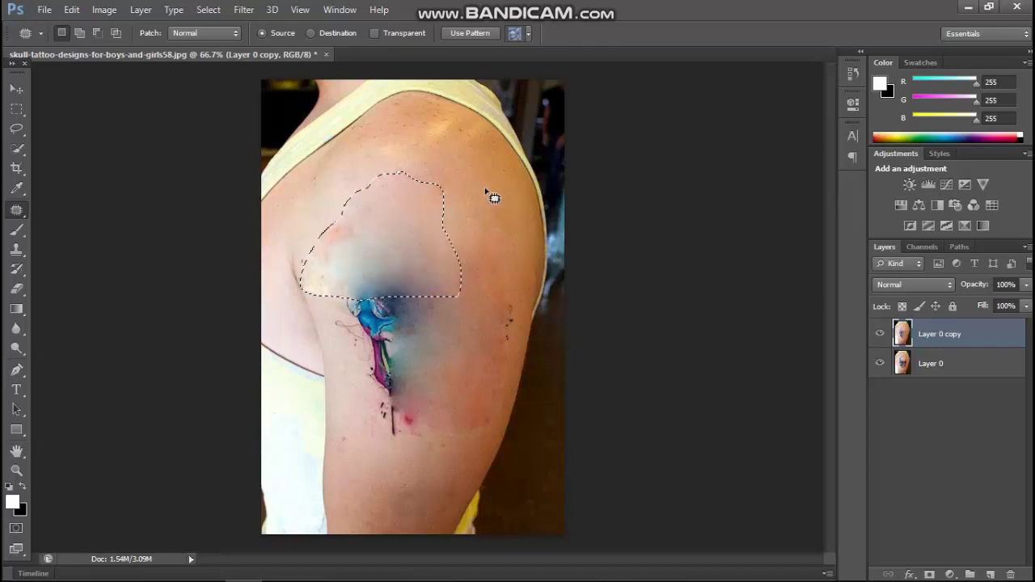
pyautogui.hotkey('ctrl', 'd')
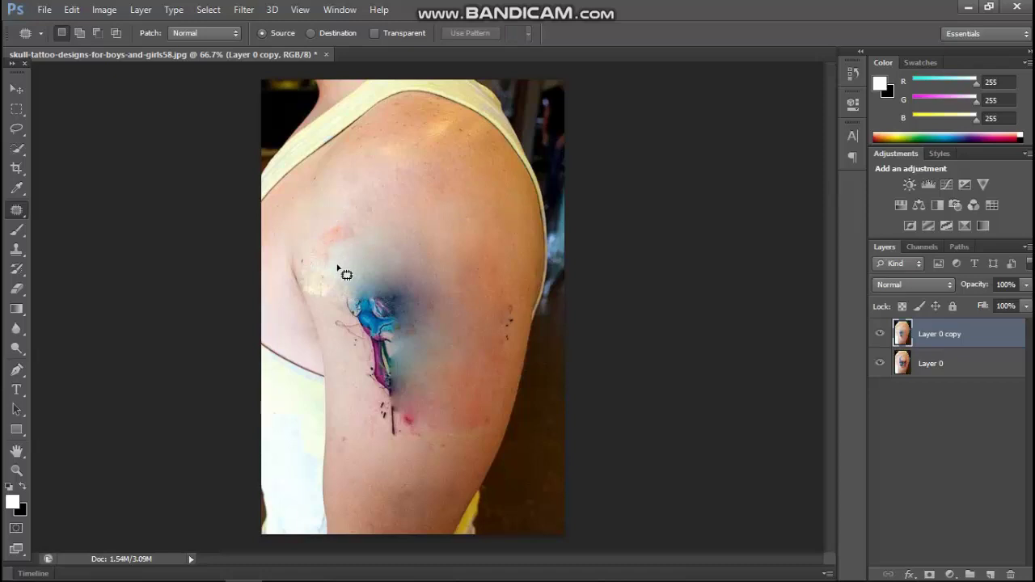
# Patch the leftover blue and pink streak with clean skin.
pyautogui.moveTo(337, 265)
pyautogui.mouseDown()
pyautogui.moveTo(338, 322)
pyautogui.moveTo(428, 300)
pyautogui.moveTo(399, 254)
pyautogui.moveTo(342, 272)
pyautogui.mouseUp()
pyautogui.moveTo(377, 308); pyautogui.dragTo(456, 255)
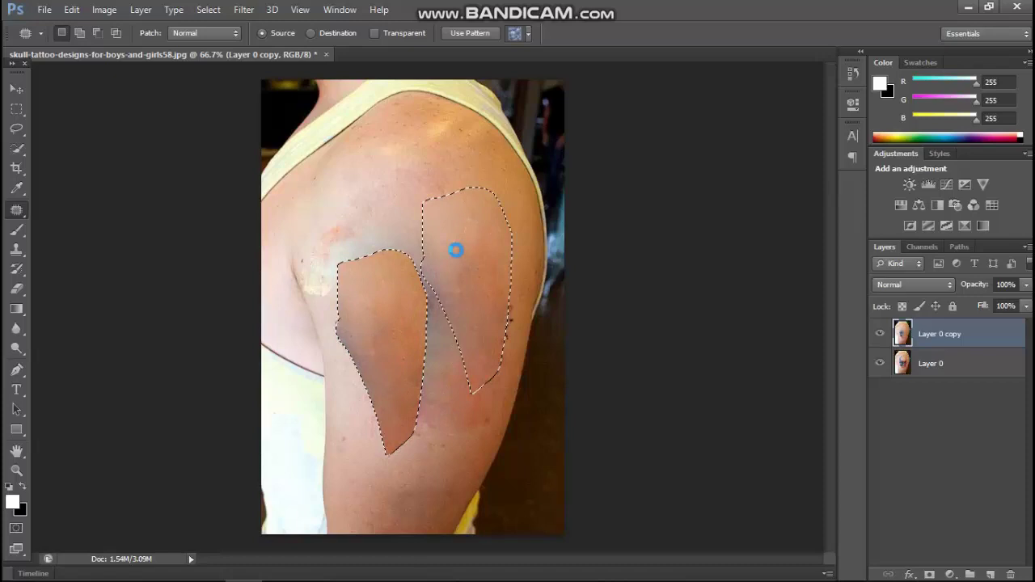
pyautogui.click(440, 341)
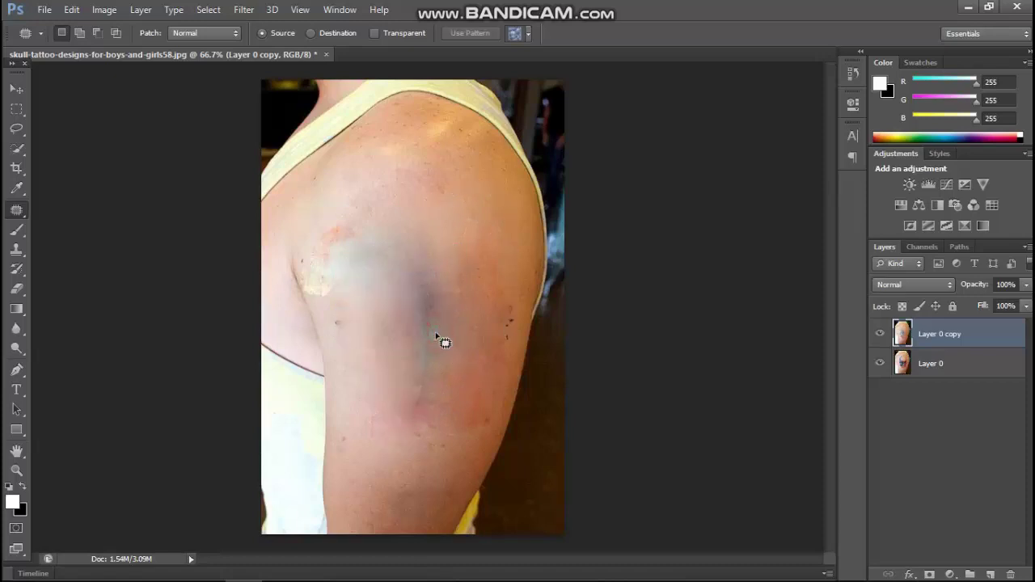
# Patch the long bluish stain running down the arm with clean skin.
pyautogui.moveTo(397, 240); pyautogui.dragTo(389, 380)
pyautogui.moveTo(388, 428)
pyautogui.mouseDown()
pyautogui.moveTo(446, 397)
pyautogui.moveTo(462, 303)
pyautogui.moveTo(453, 233)
pyautogui.moveTo(410, 238)
pyautogui.moveTo(368, 265)
pyautogui.moveTo(419, 217)
pyautogui.moveTo(474, 213)
pyautogui.mouseUp()
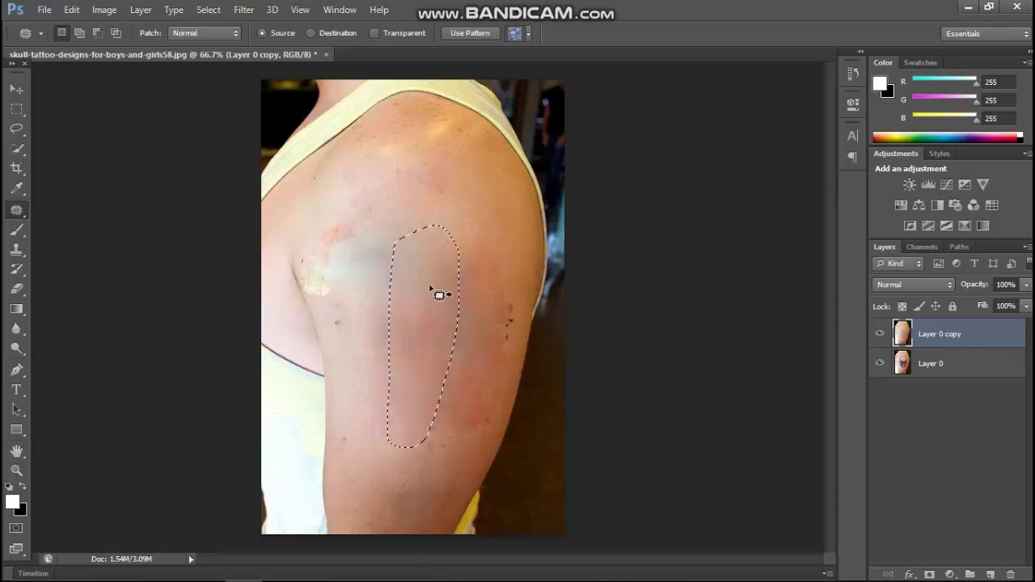
pyautogui.hotkey('ctrl', 'd')
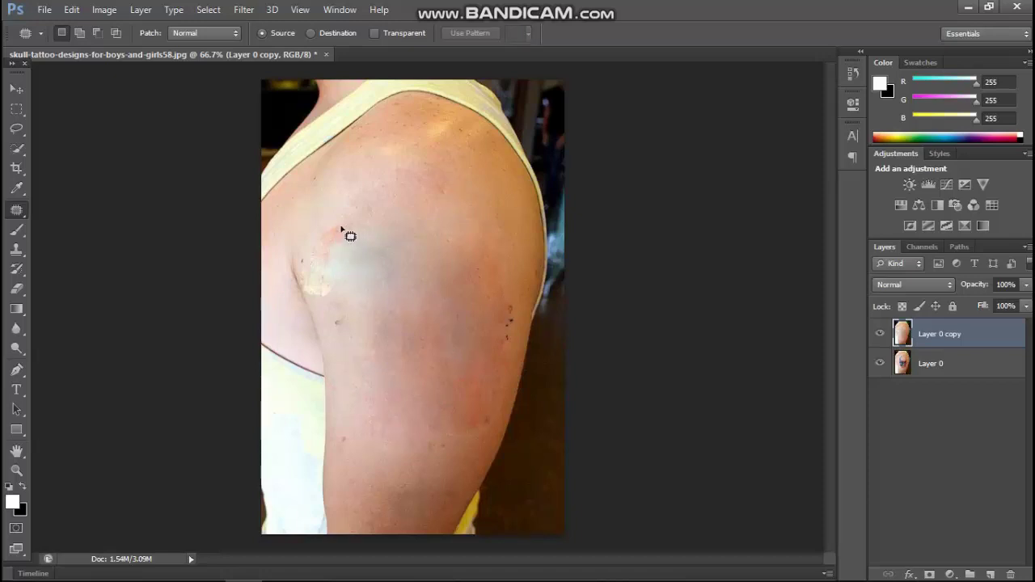
# Patch the discoloured spot near the shoulder and the remaining bluish patch.
pyautogui.moveTo(312, 220); pyautogui.dragTo(306, 239)
pyautogui.moveTo(308, 289)
pyautogui.mouseDown()
pyautogui.moveTo(353, 256)
pyautogui.moveTo(324, 209)
pyautogui.moveTo(318, 232)
pyautogui.mouseUp()
pyautogui.moveTo(338, 266); pyautogui.dragTo(353, 379)
pyautogui.click(398, 323)
pyautogui.moveTo(342, 241); pyautogui.dragTo(414, 234)
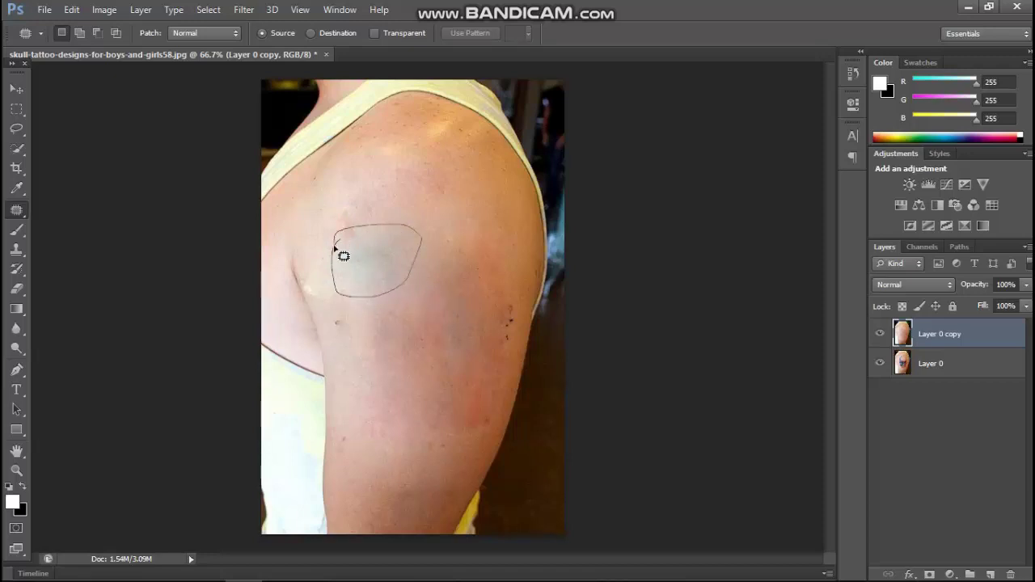
pyautogui.moveTo(414, 234)
pyautogui.mouseDown()
pyautogui.moveTo(342, 251)
pyautogui.moveTo(455, 171)
pyautogui.mouseUp()
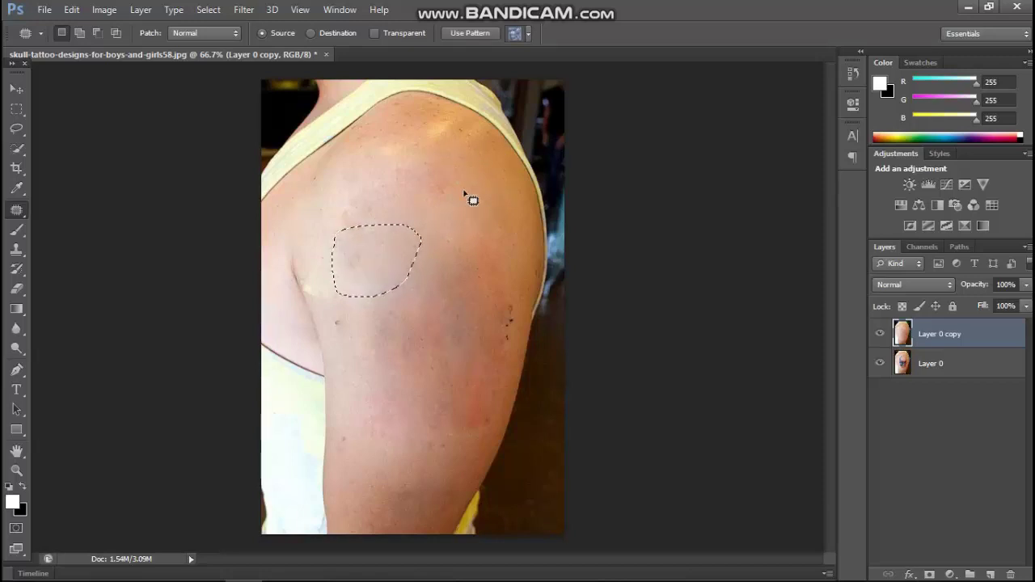
pyautogui.click(486, 257)
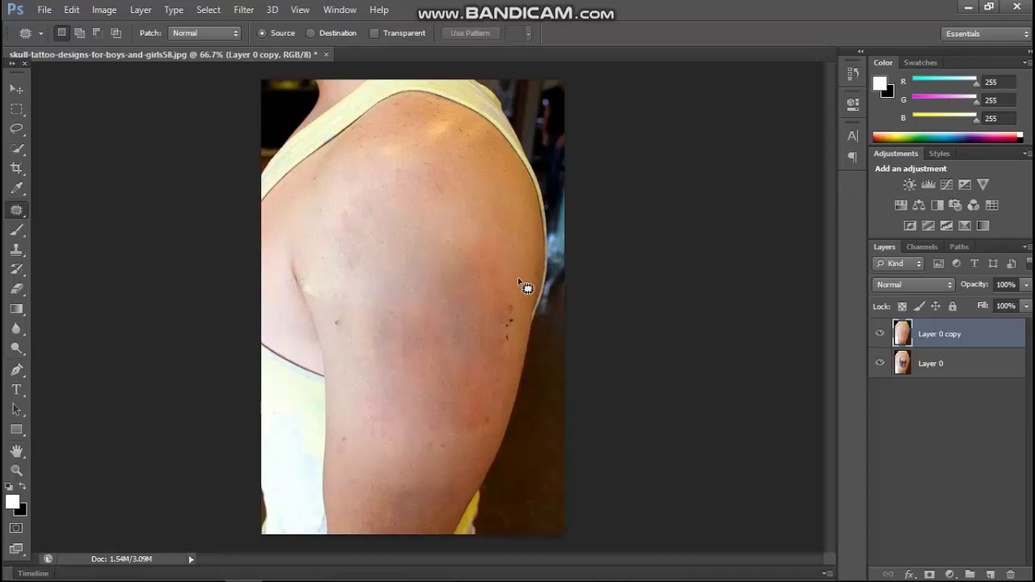
# Patch the dark moles near the arm's edge with clean skin.
pyautogui.click(481, 385)
pyautogui.moveTo(482, 384)
pyautogui.mouseDown()
pyautogui.moveTo(495, 394)
pyautogui.moveTo(485, 369)
pyautogui.mouseUp()
pyautogui.moveTo(516, 287)
pyautogui.mouseDown()
pyautogui.moveTo(528, 314)
pyautogui.moveTo(512, 388)
pyautogui.mouseUp()
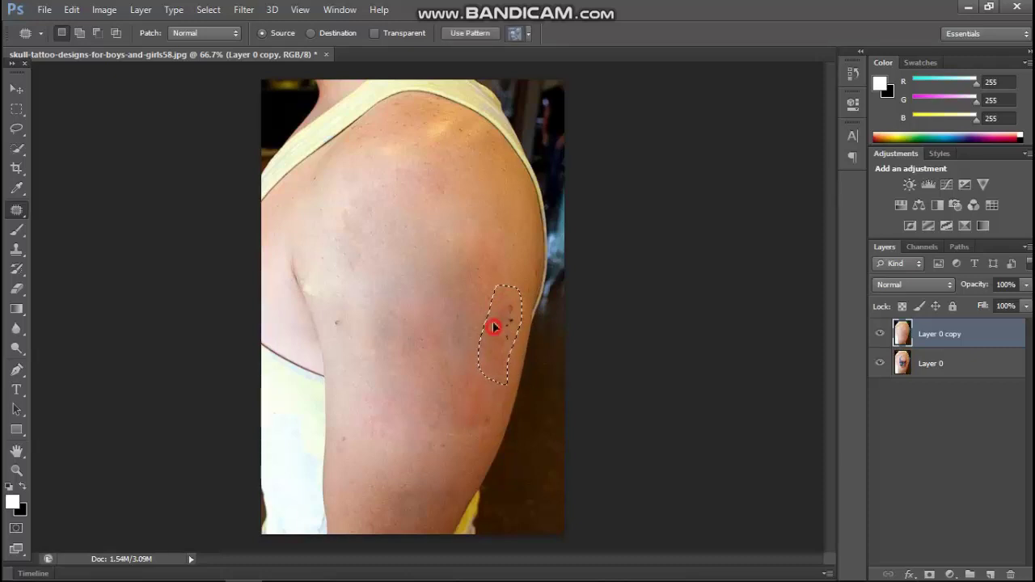
pyautogui.moveTo(493, 323)
pyautogui.mouseDown()
pyautogui.moveTo(496, 231)
pyautogui.moveTo(485, 204)
pyautogui.mouseUp()
pyautogui.click(435, 343)
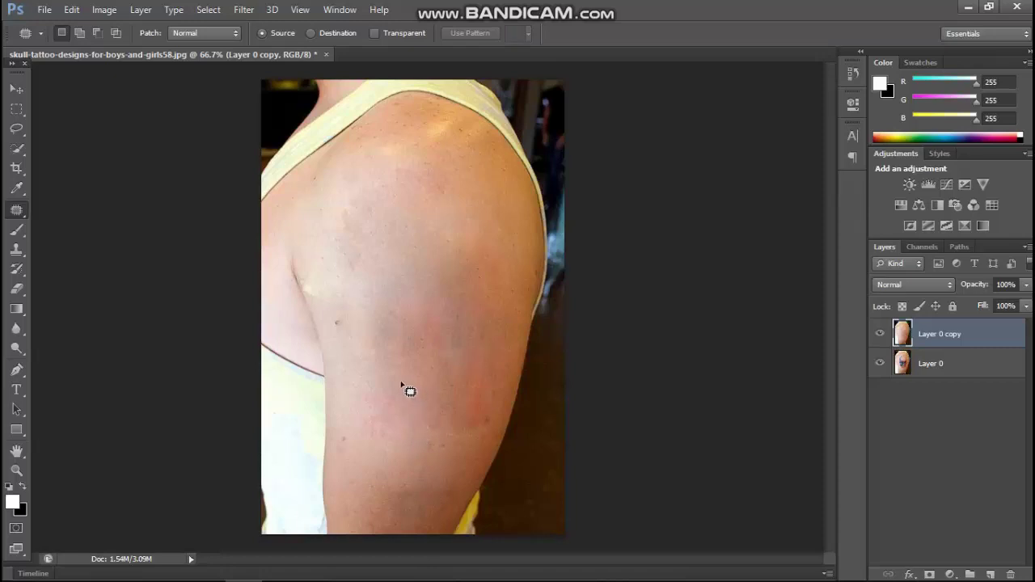
# Smooth the uneven lower-arm skin, then hide and reshow Layer 0 copy to compare with the original.
pyautogui.moveTo(402, 383); pyautogui.dragTo(466, 409)
pyautogui.moveTo(407, 395); pyautogui.dragTo(401, 389)
pyautogui.moveTo(423, 423); pyautogui.dragTo(404, 482)
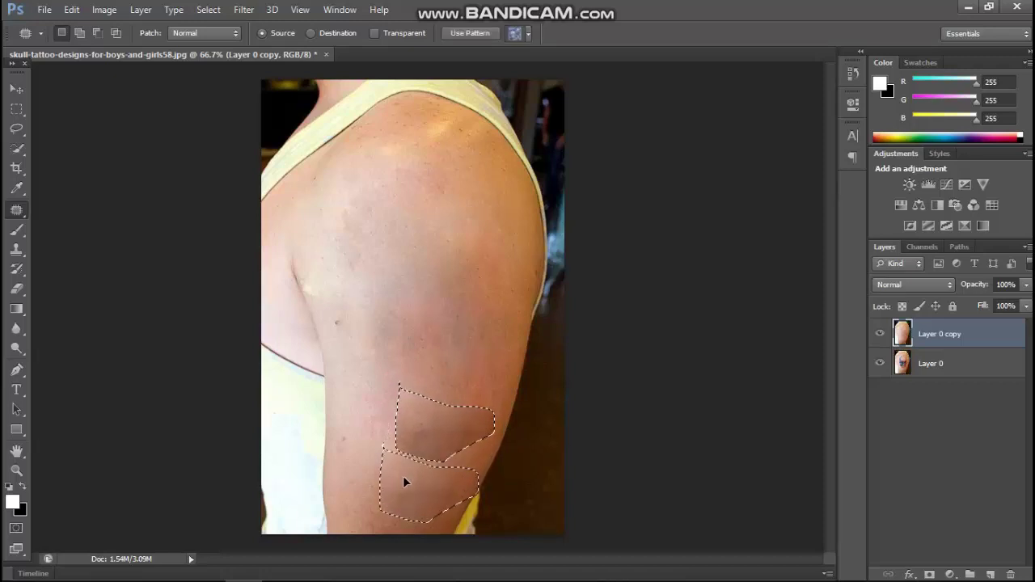
pyautogui.moveTo(403, 479); pyautogui.dragTo(400, 478)
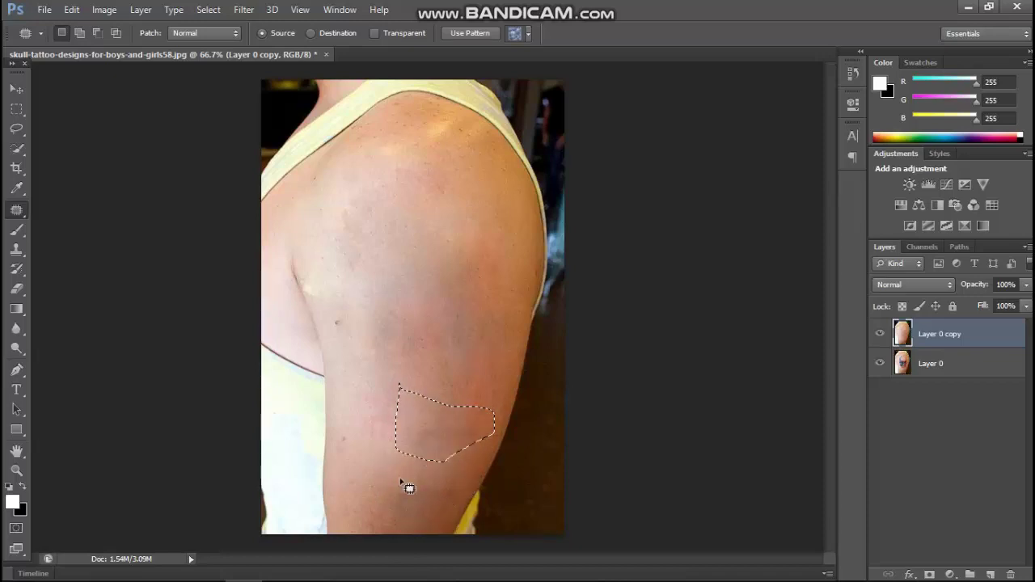
pyautogui.click(470, 402)
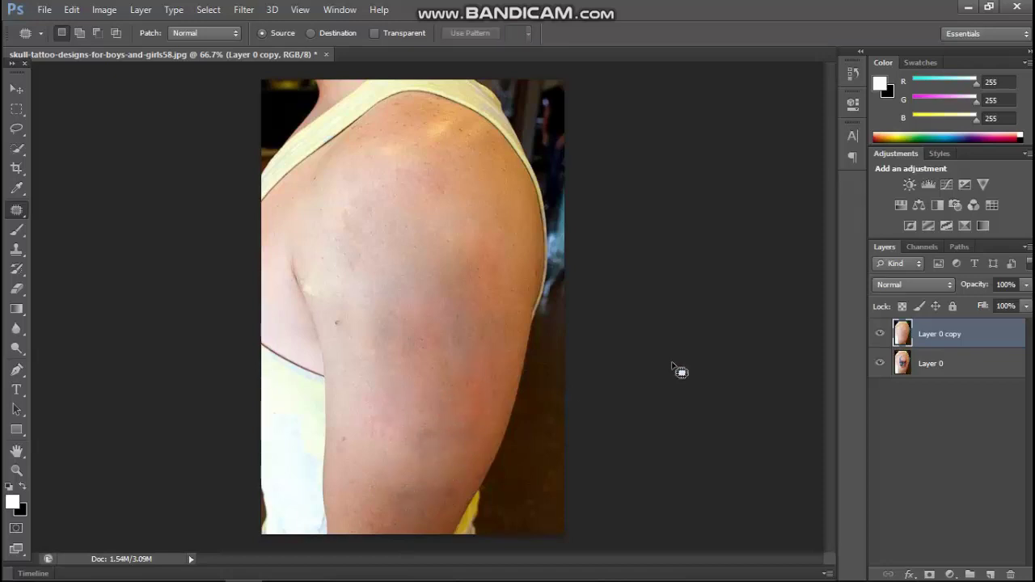
pyautogui.click(880, 333)
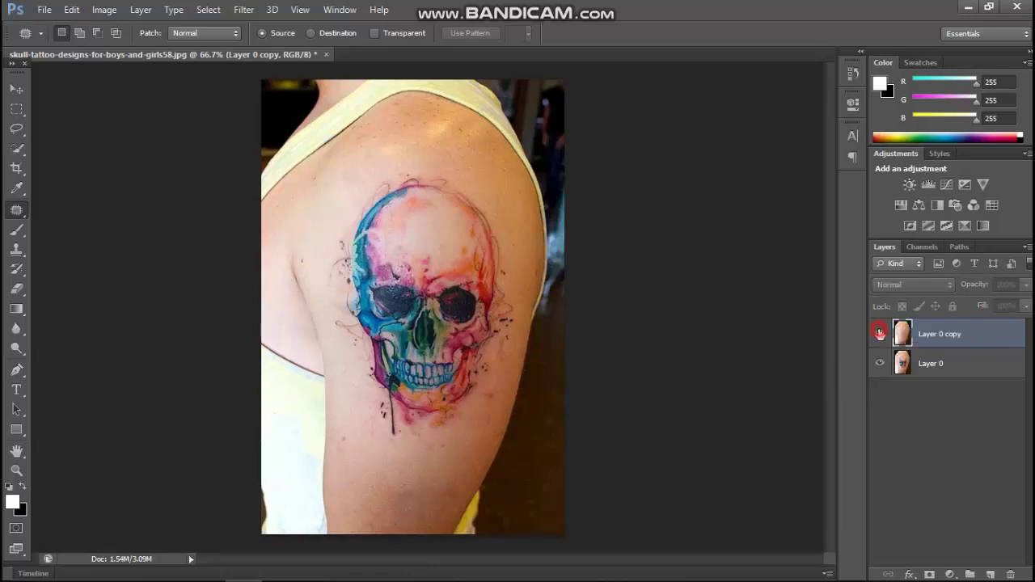
pyautogui.click(879, 334)
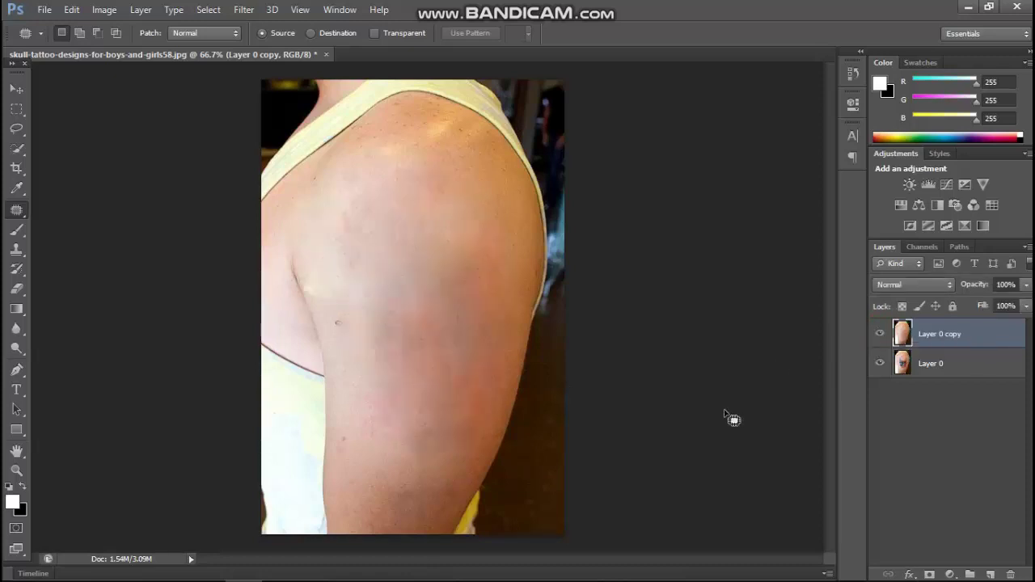